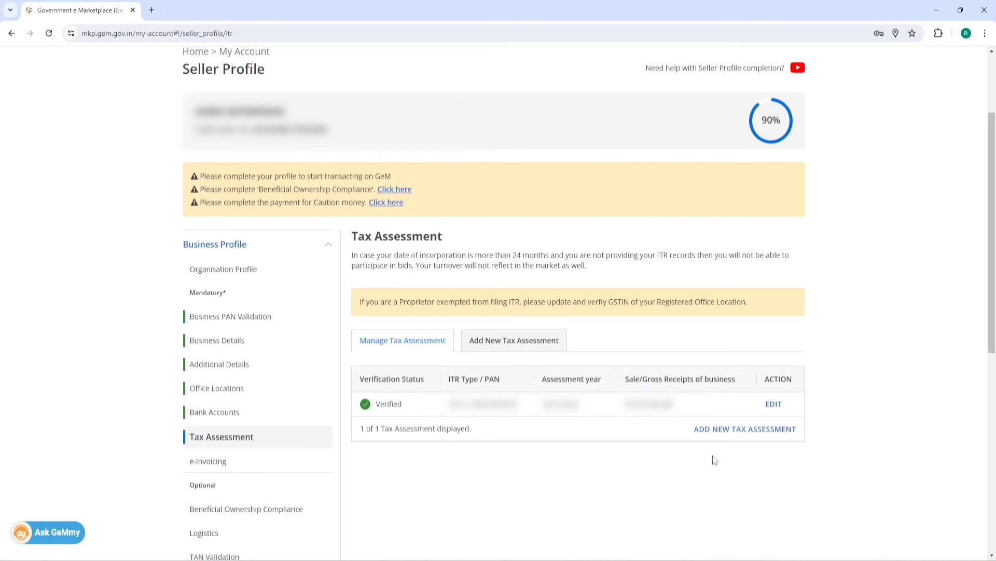
Add an ITR-3 tax assessment for year 2022-2023 with its acknowledgement number, business profit 2227705 and gross receipts 184779148.
click(742, 430)
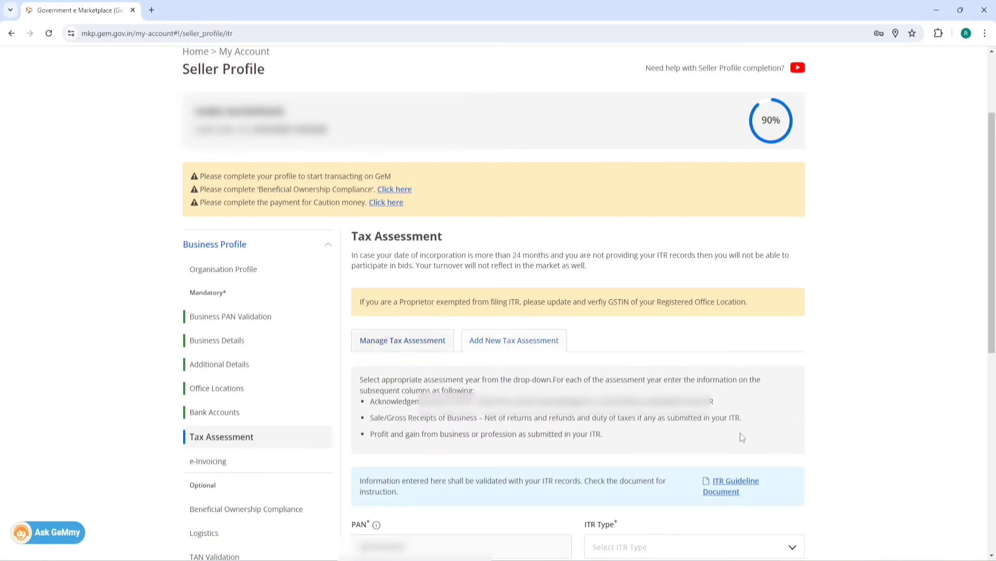
scroll(633, 220, down, 6)
click(633, 221)
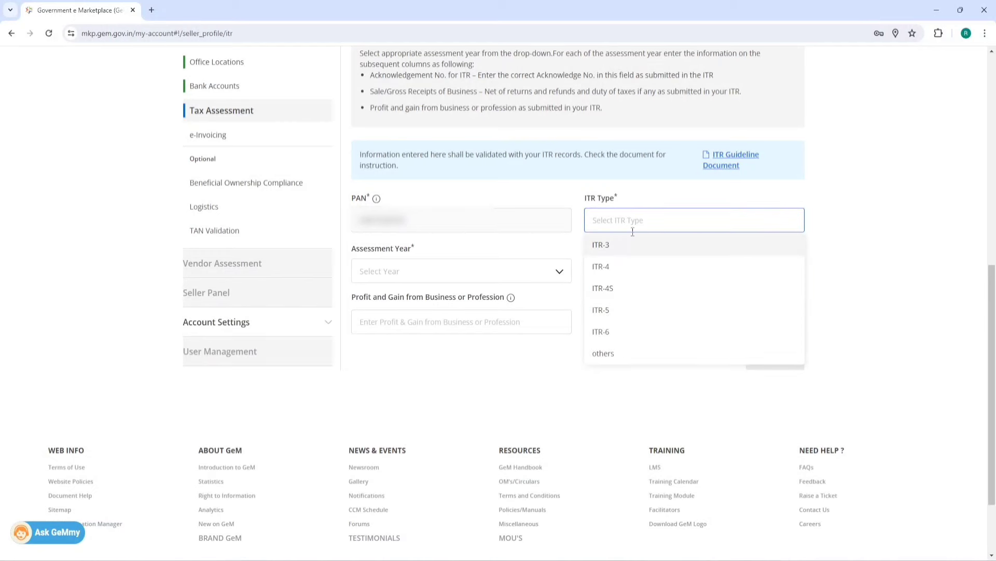
click(621, 248)
click(470, 276)
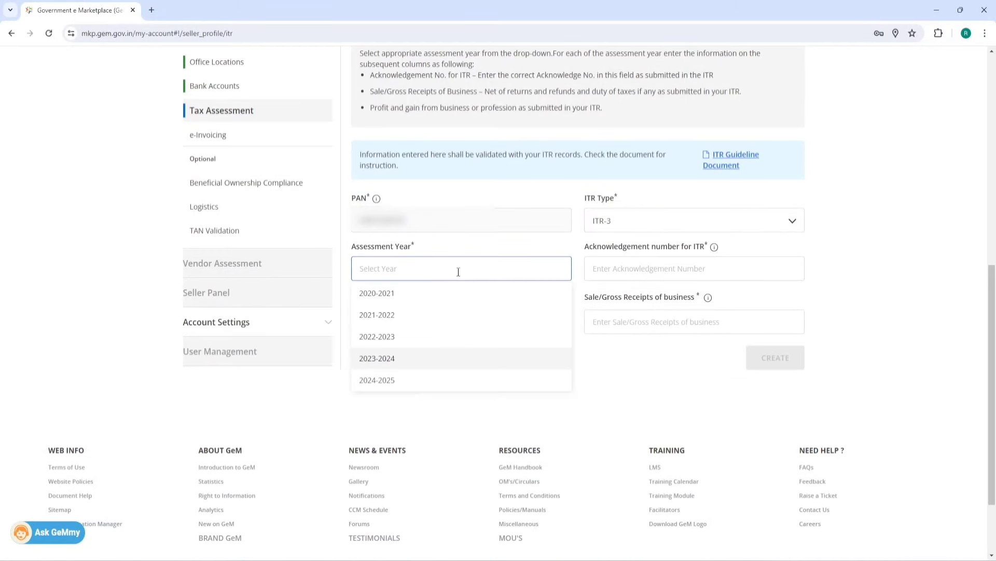
click(395, 342)
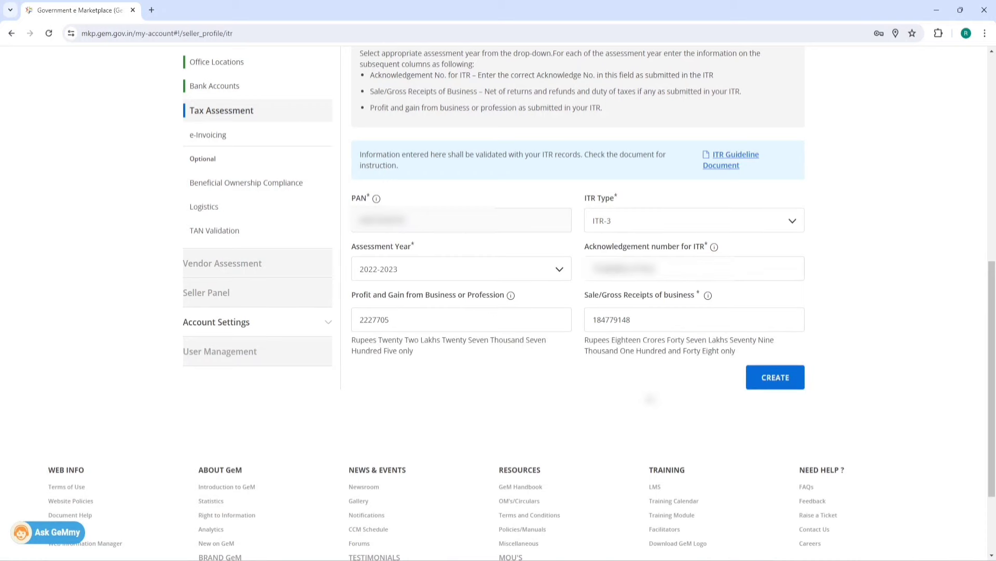
click(775, 377)
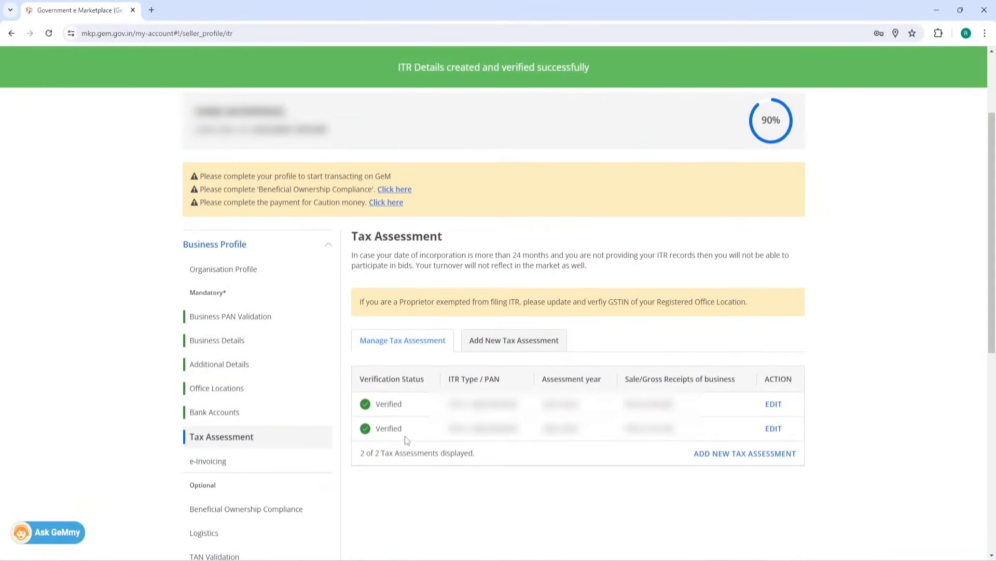
Add an ITR-3 tax assessment for year 2021-2022 with its acknowledgement number, business profit 1185222 and gross receipts 87154090.
click(746, 454)
scroll(516, 331, down, 5)
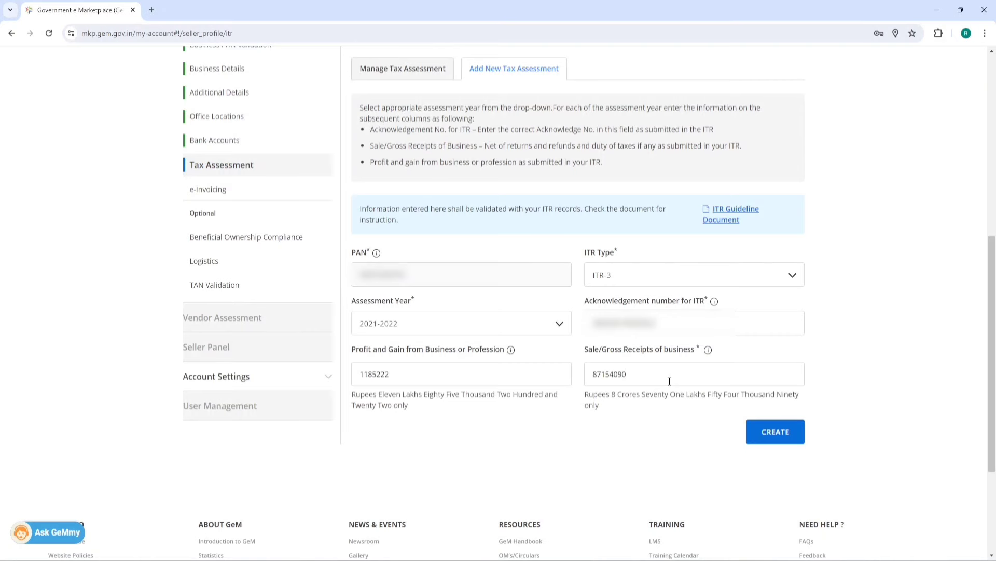
click(764, 428)
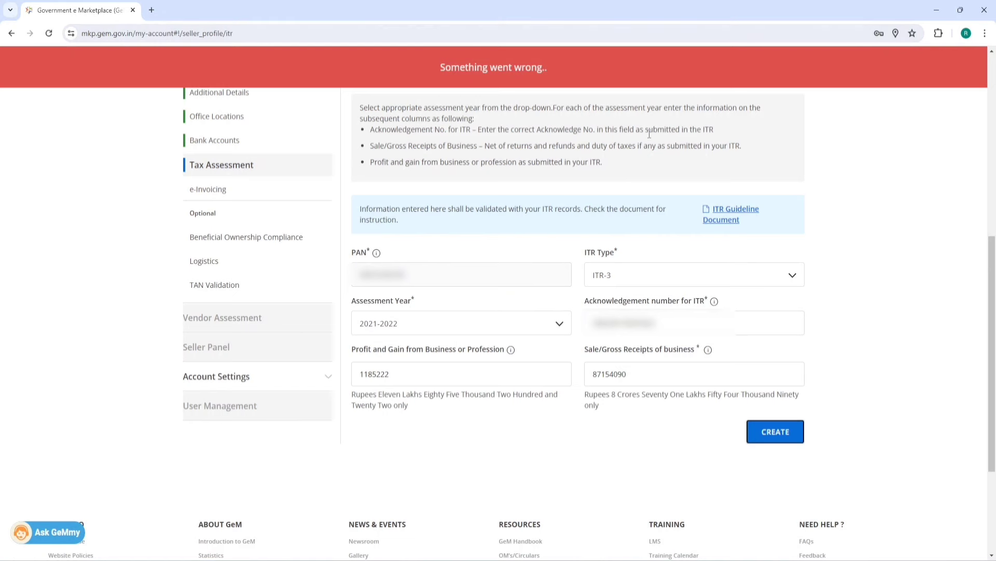
click(777, 431)
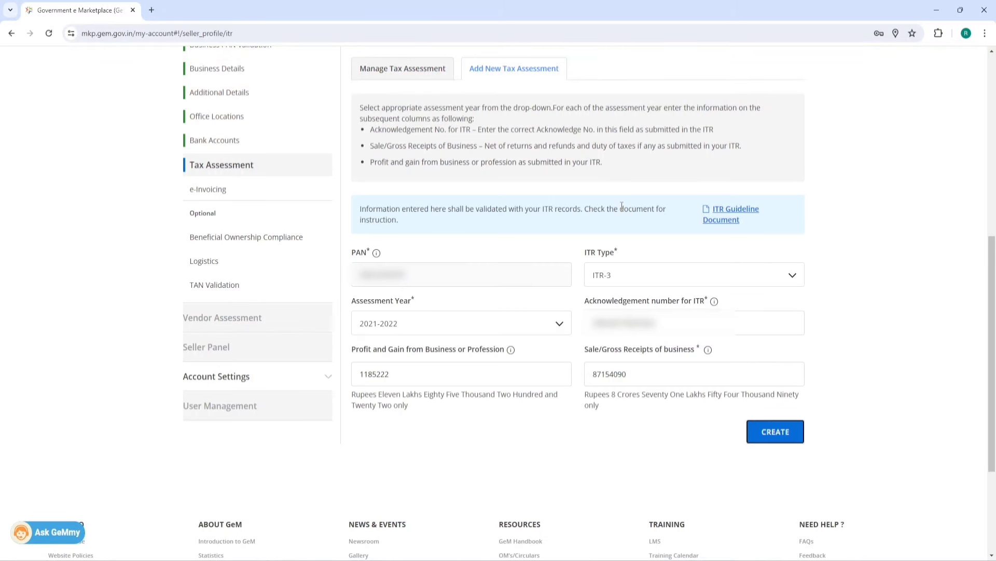
Answer No in the e-Invoicing declaration to belonging to a specific category excluded from e-invoicing compliance.
click(208, 189)
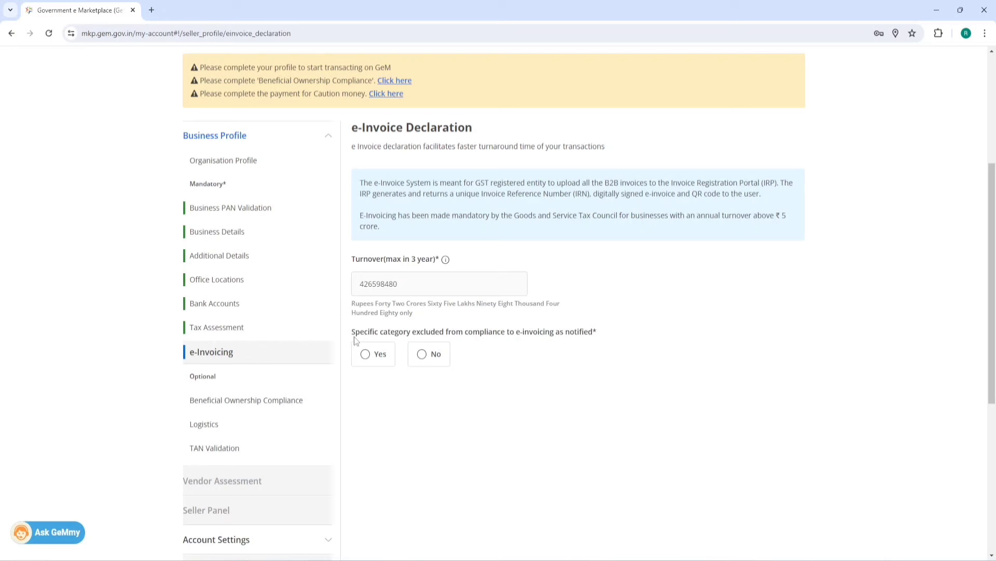
drag(353, 335, 593, 332)
click(554, 360)
click(423, 354)
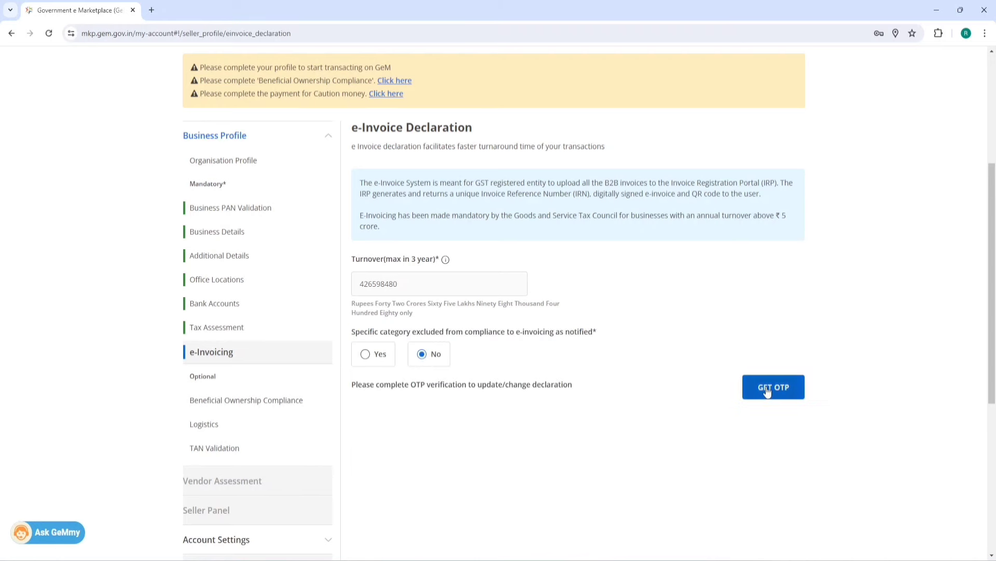
Request a one-time password for the e-Invoice declaration, enter and verify the code, and save the declaration.
click(768, 387)
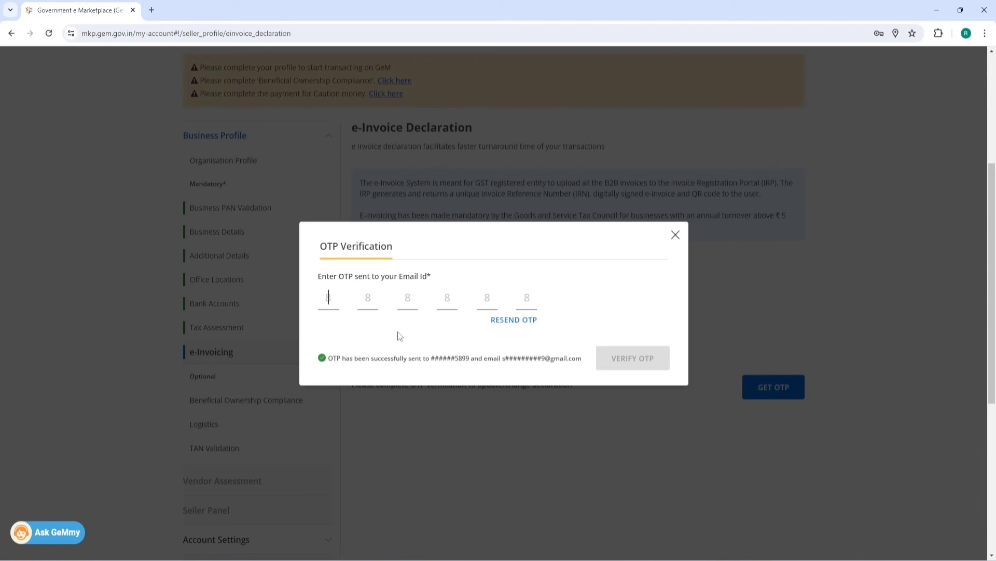
key(ctrl+v)
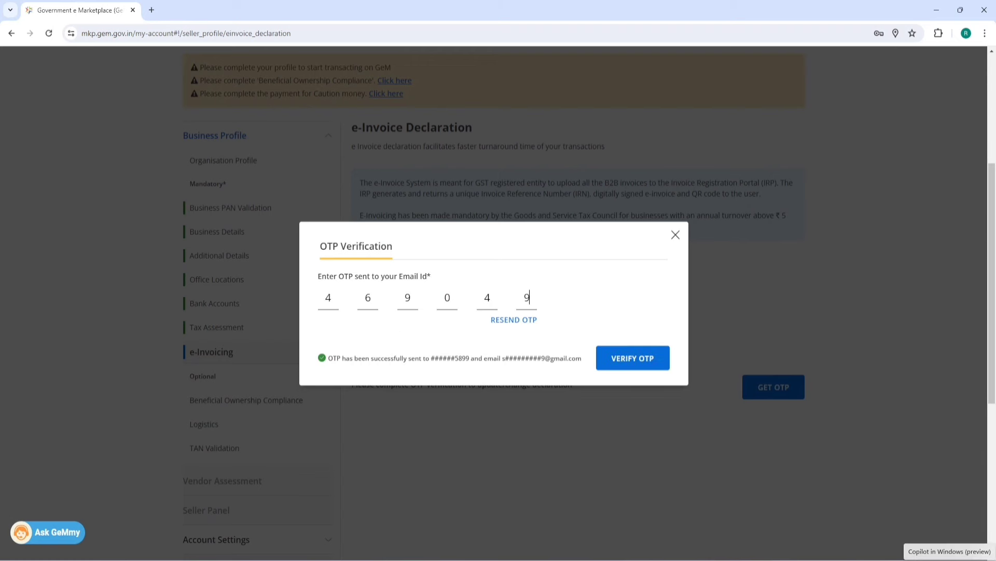
click(640, 359)
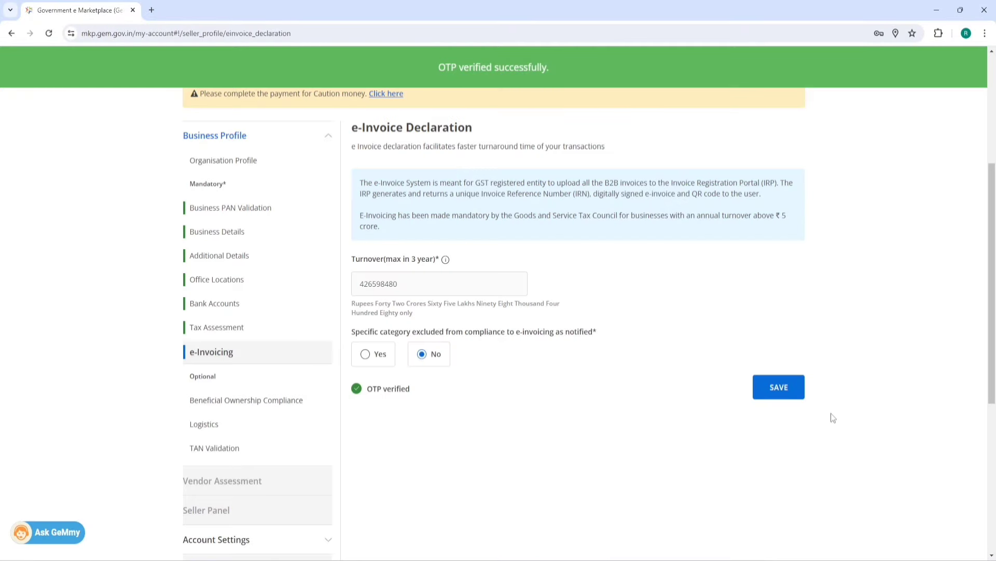
click(763, 388)
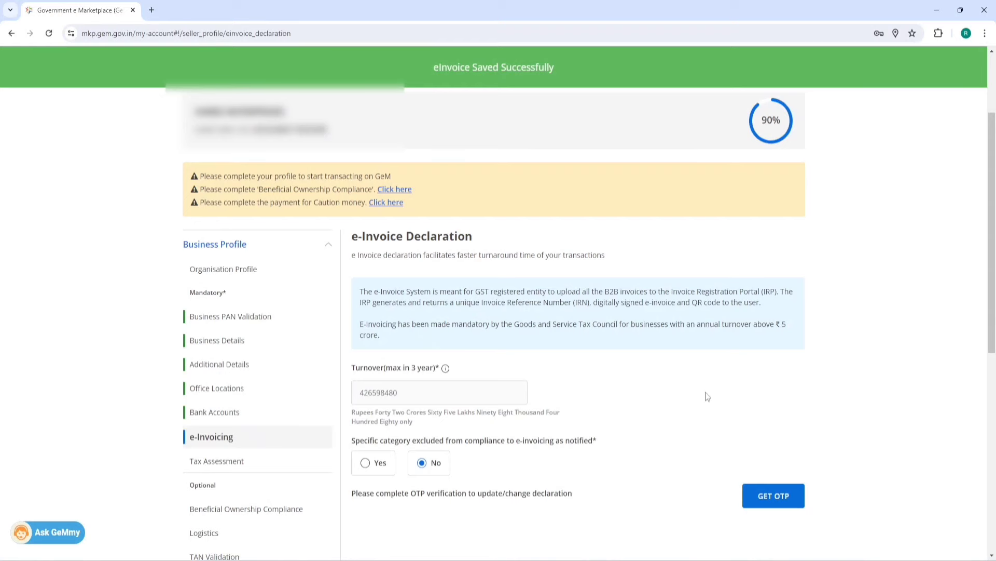
Review the verification status of the tax assessment entries and the remaining sections of the seller profile.
scroll(707, 397, down, 3)
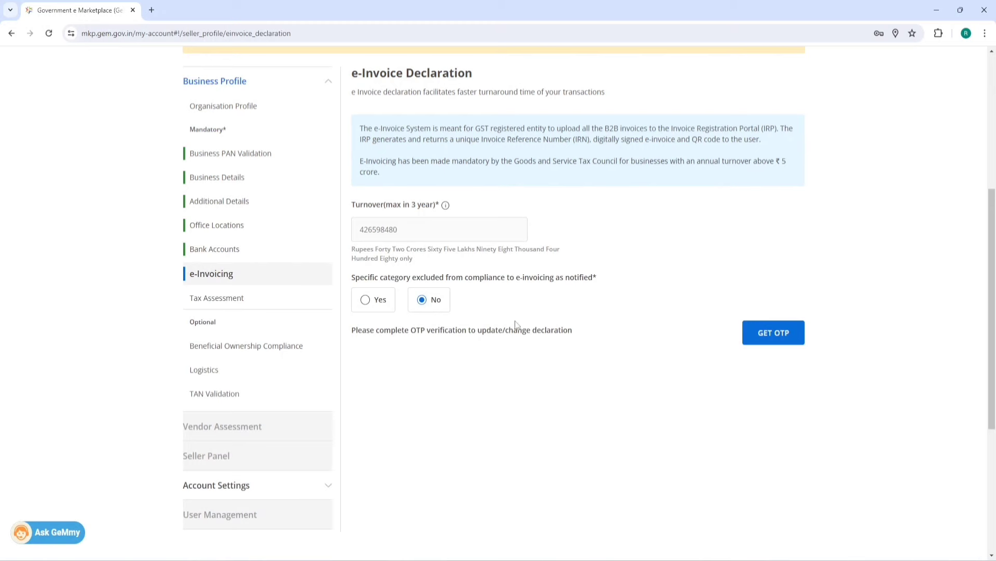
click(212, 301)
scroll(213, 302, down, 2)
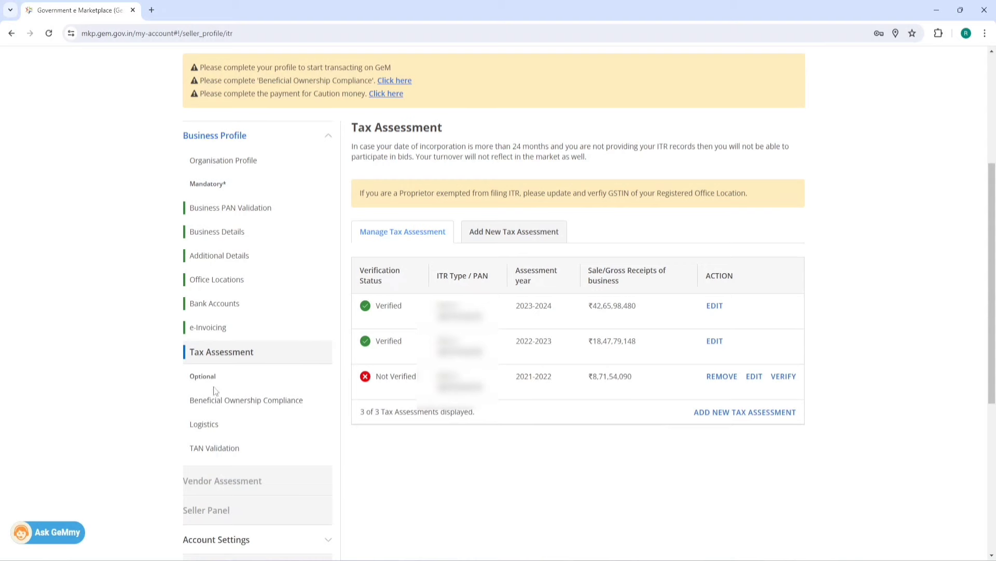
scroll(233, 391, down, 1)
scroll(233, 390, down, 3)
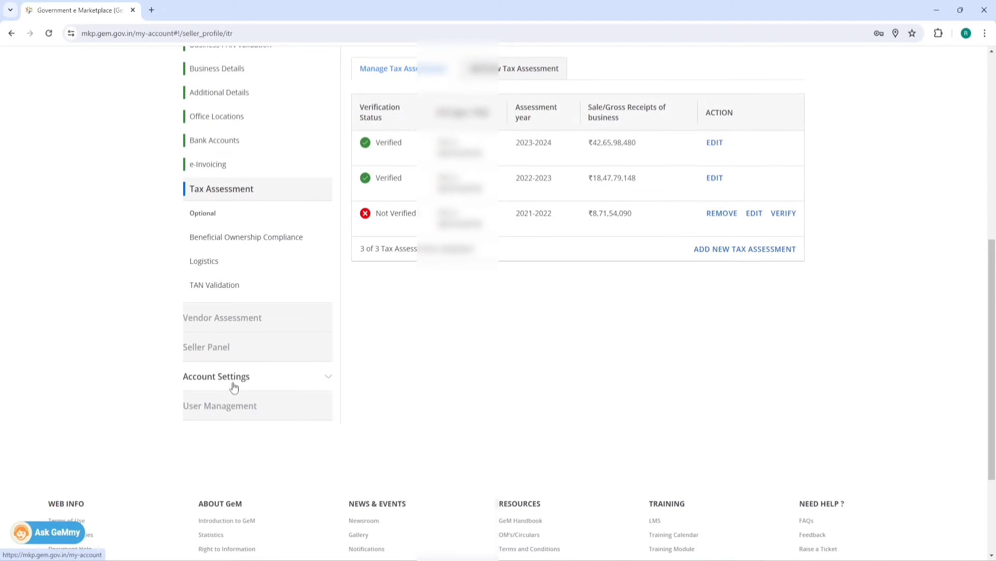
scroll(233, 387, up, 3)
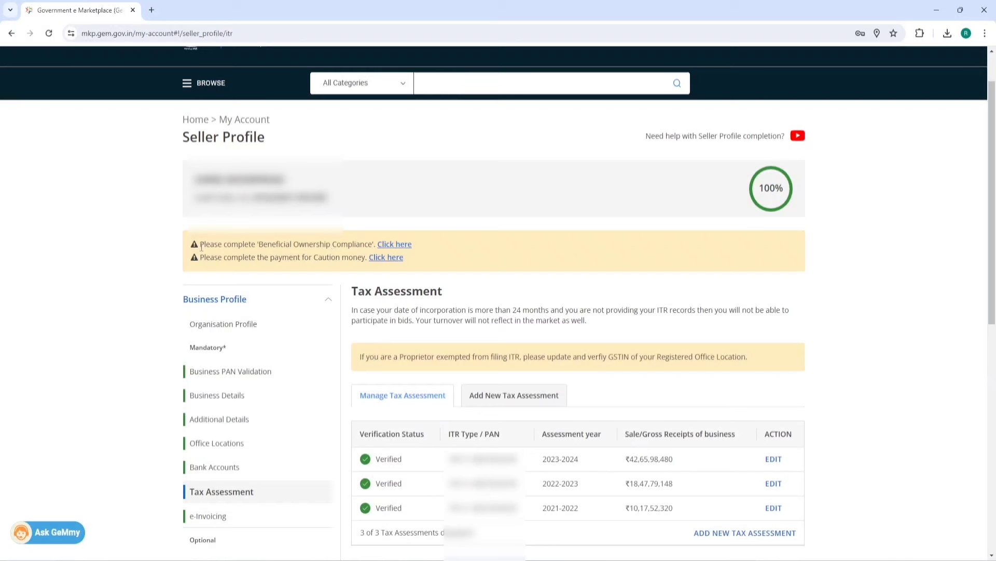
Open the pending Beneficial Ownership Compliance declaration and certify that the seller is not from a country sharing a land border with India.
drag(200, 244, 435, 260)
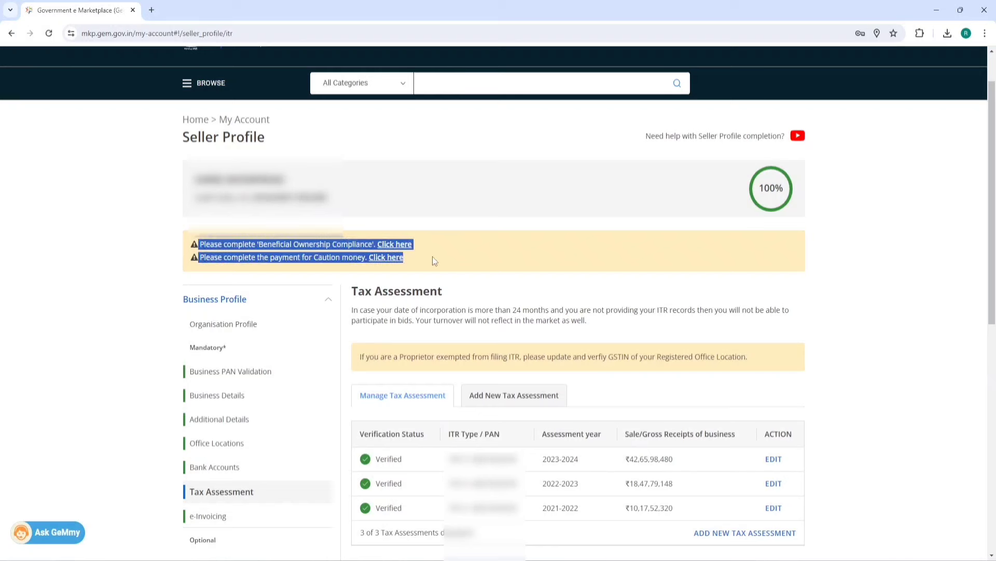
click(238, 251)
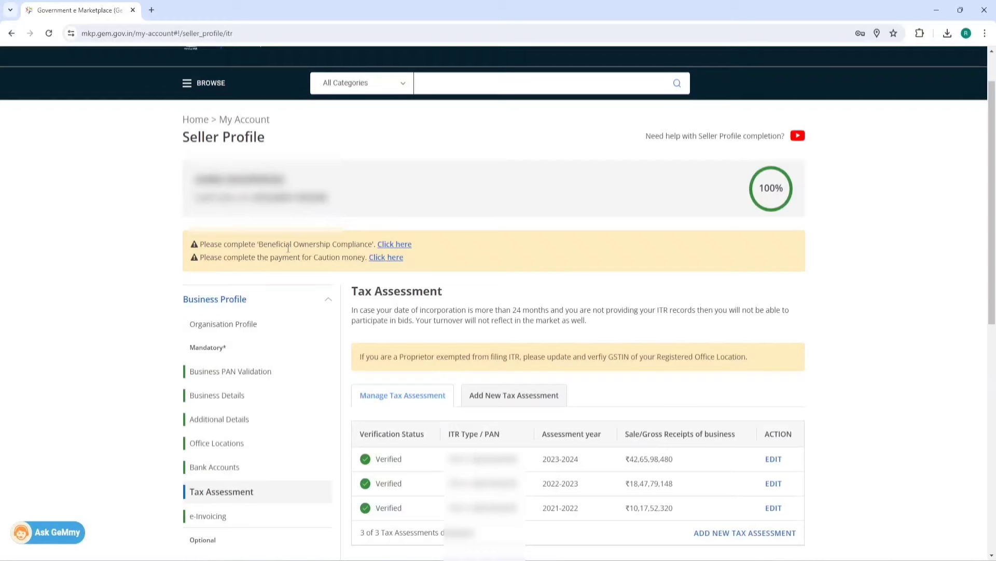
click(393, 245)
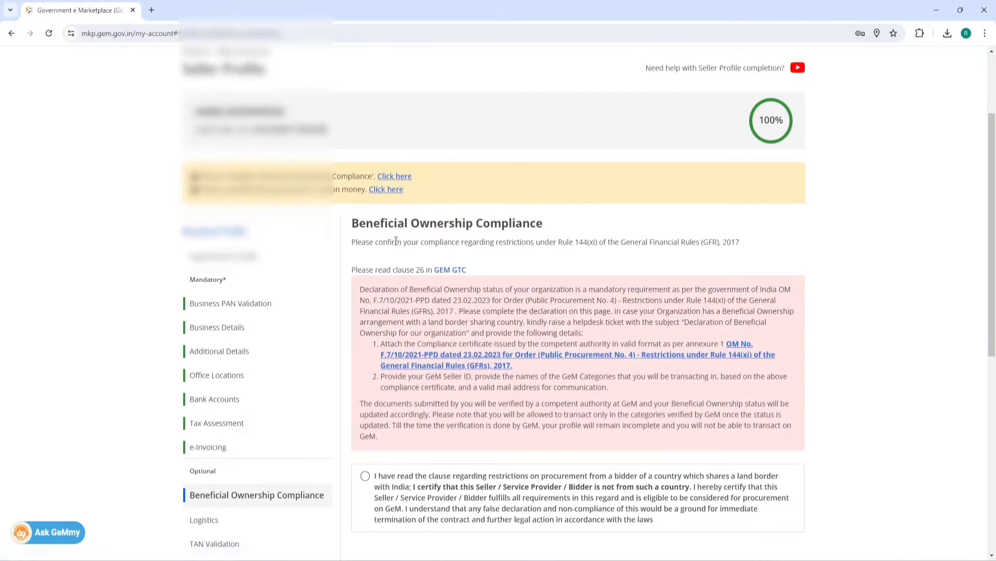
click(365, 476)
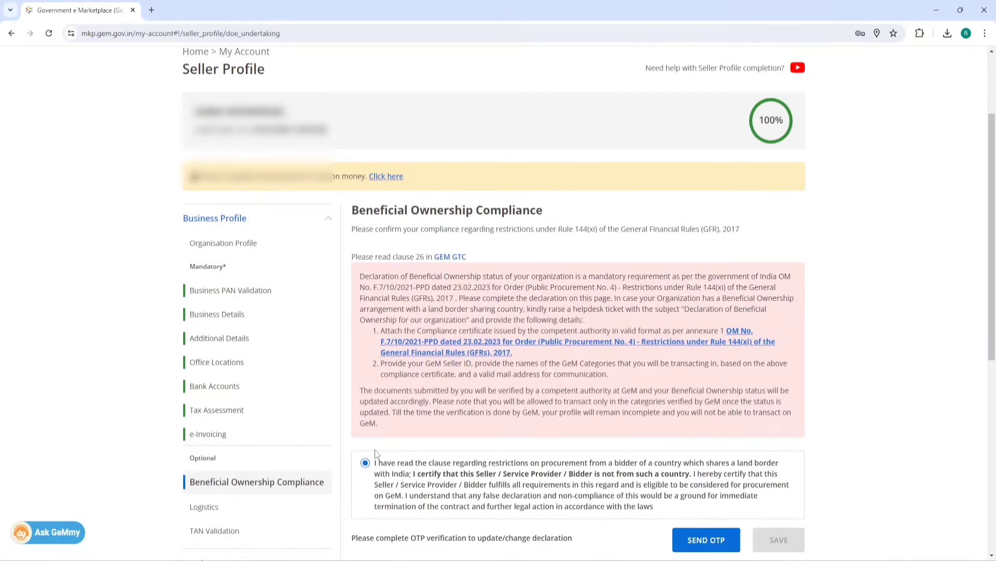
Request a one-time password for the Beneficial Ownership declaration, enter and verify the code, and save the declaration.
click(674, 540)
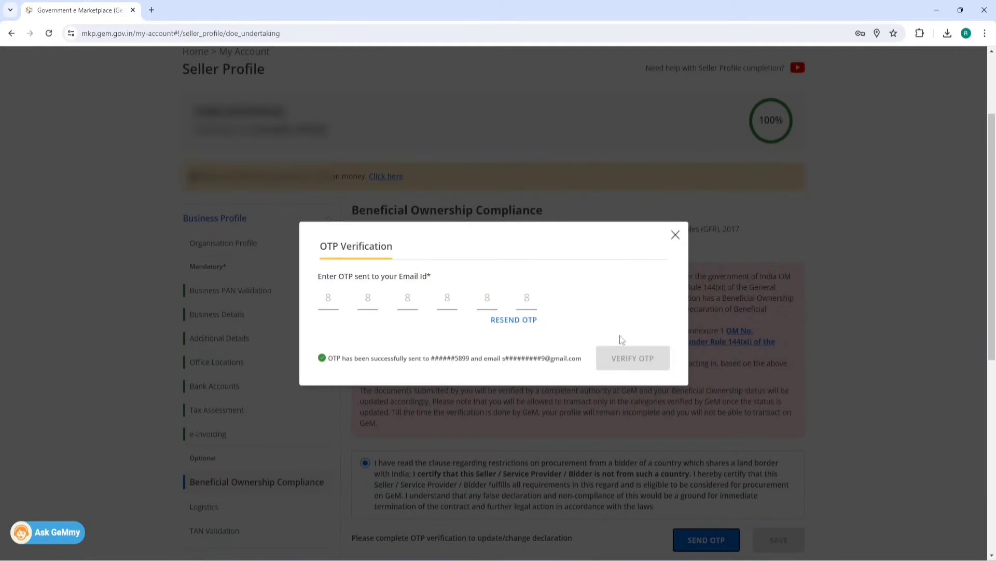
click(333, 300)
key(ctrl+v)
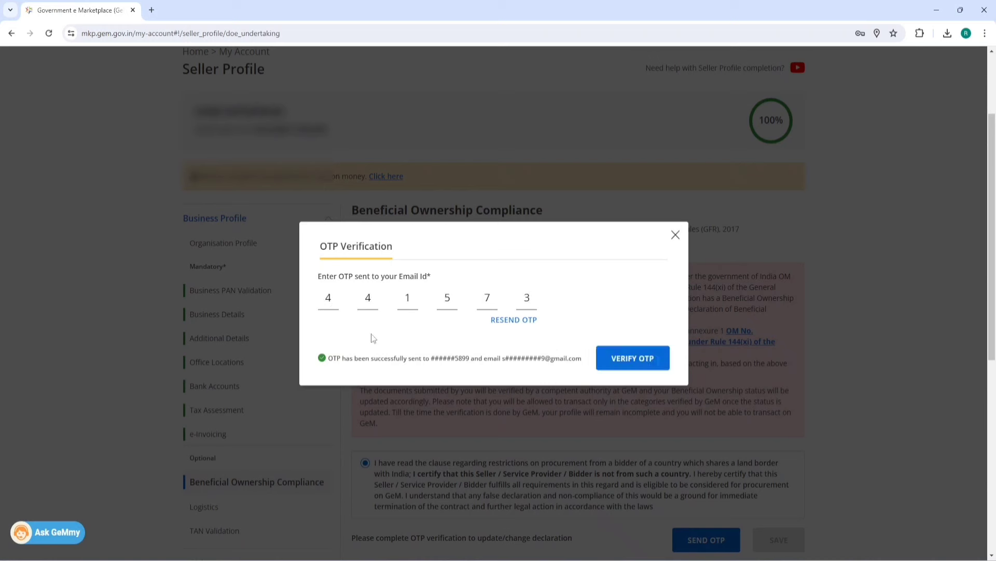
click(642, 361)
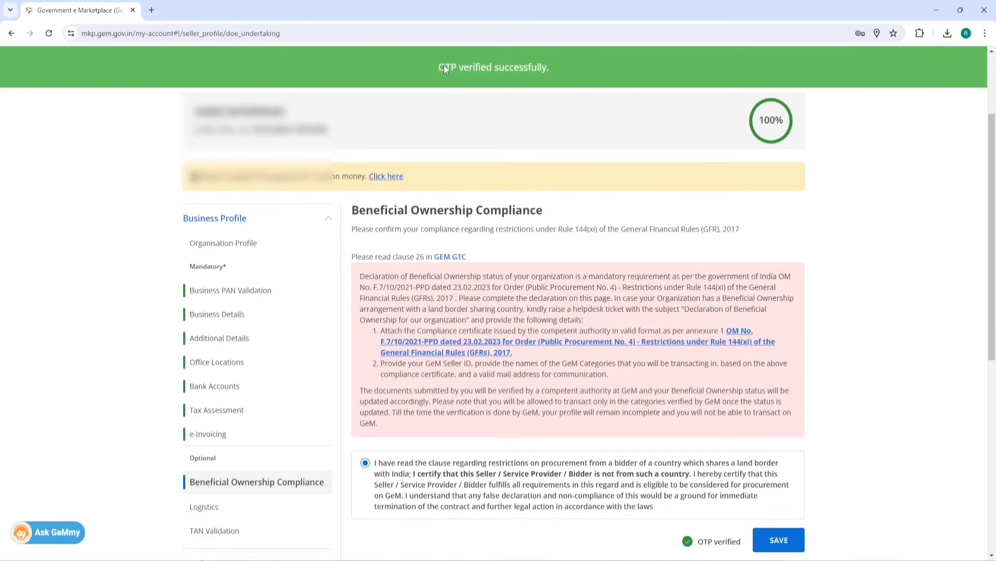
click(781, 540)
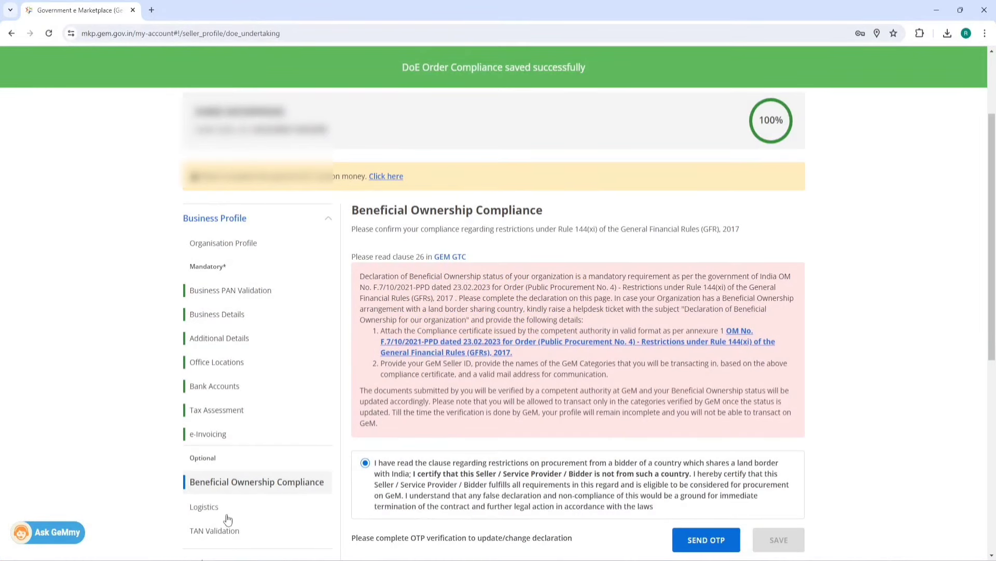
Try to link India Post as the logistics service provider and save the selection.
click(210, 510)
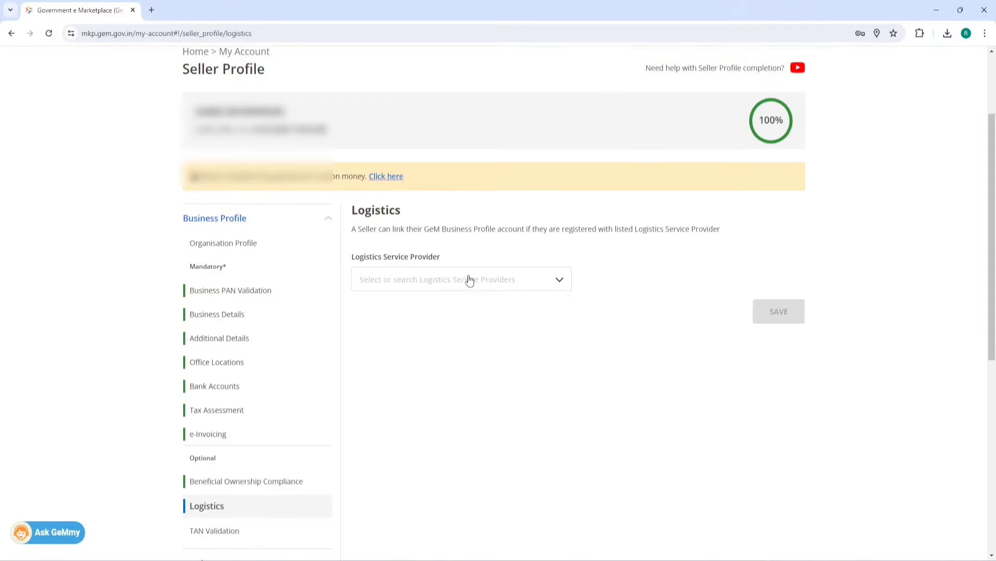
click(470, 279)
click(399, 310)
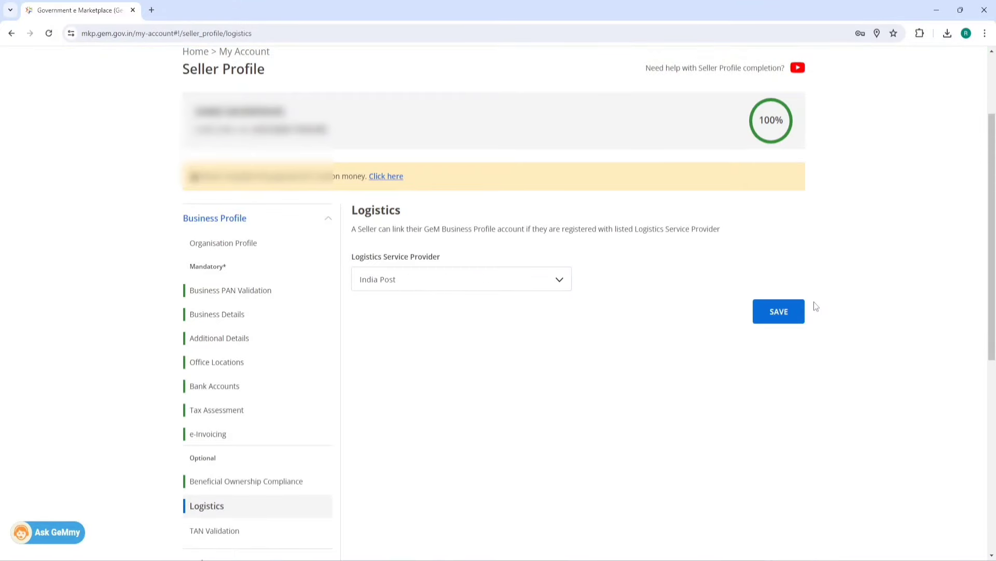
click(786, 311)
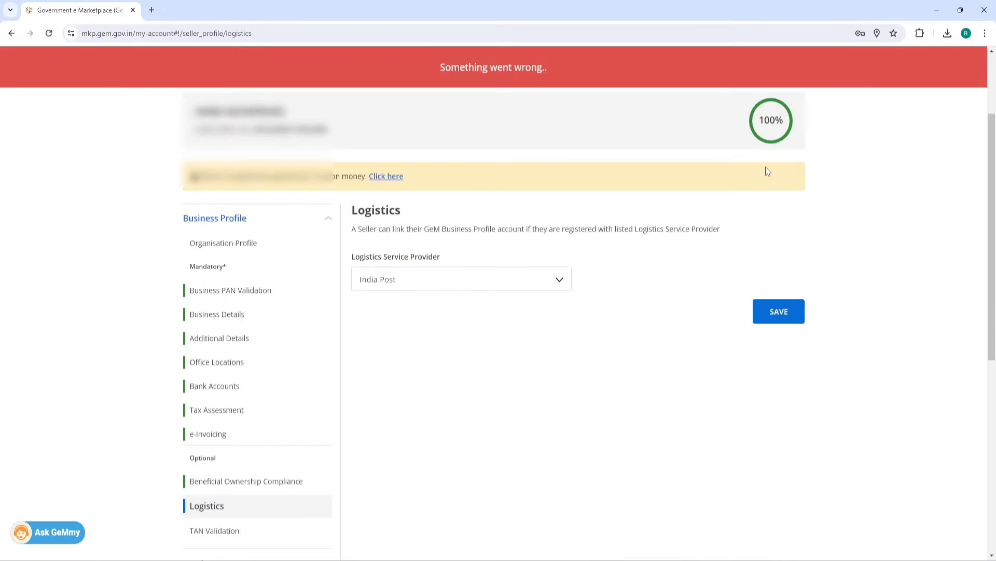
click(786, 311)
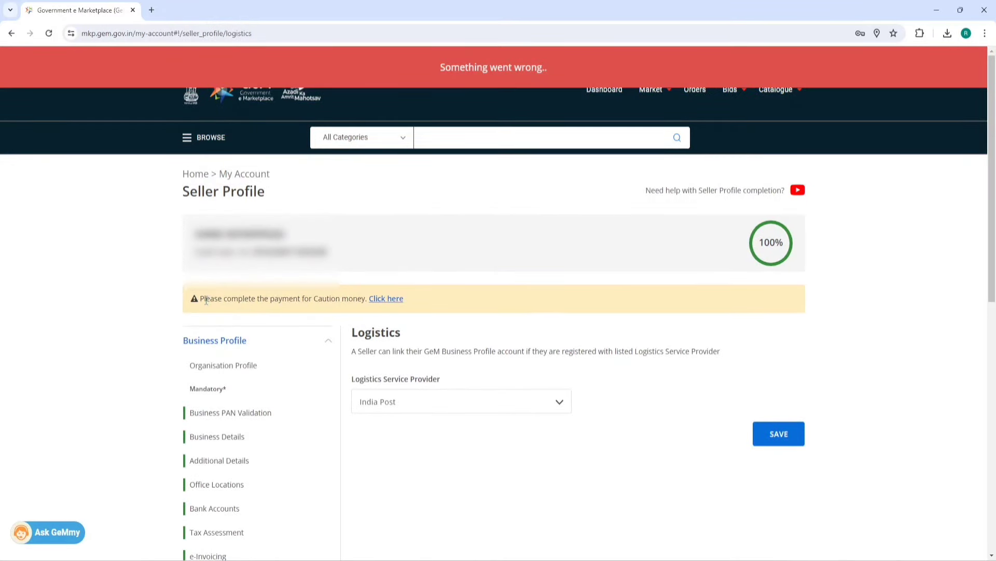
Go to the pending caution money payment and open the choice of banks for adding an account.
drag(201, 299, 366, 303)
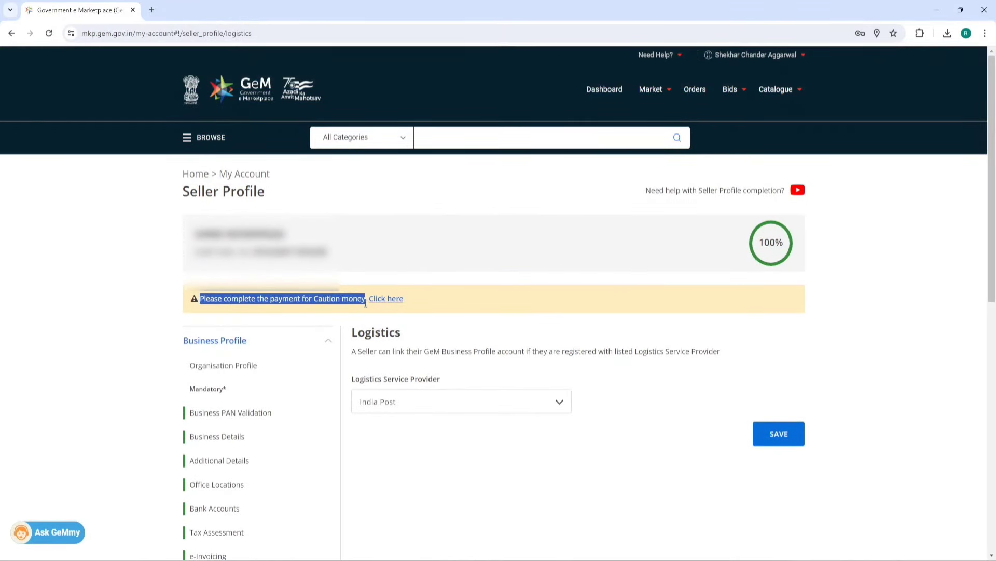
click(407, 214)
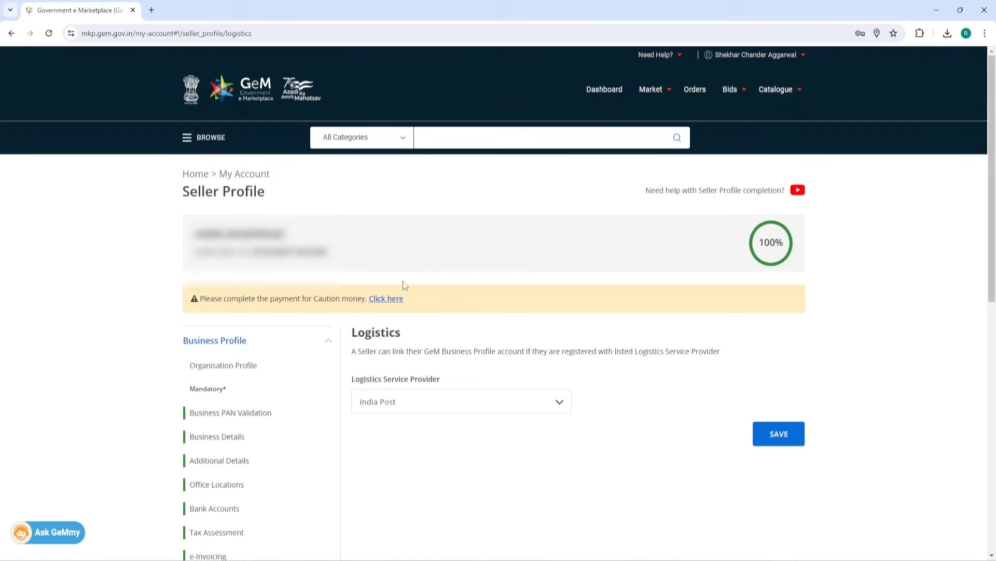
click(387, 303)
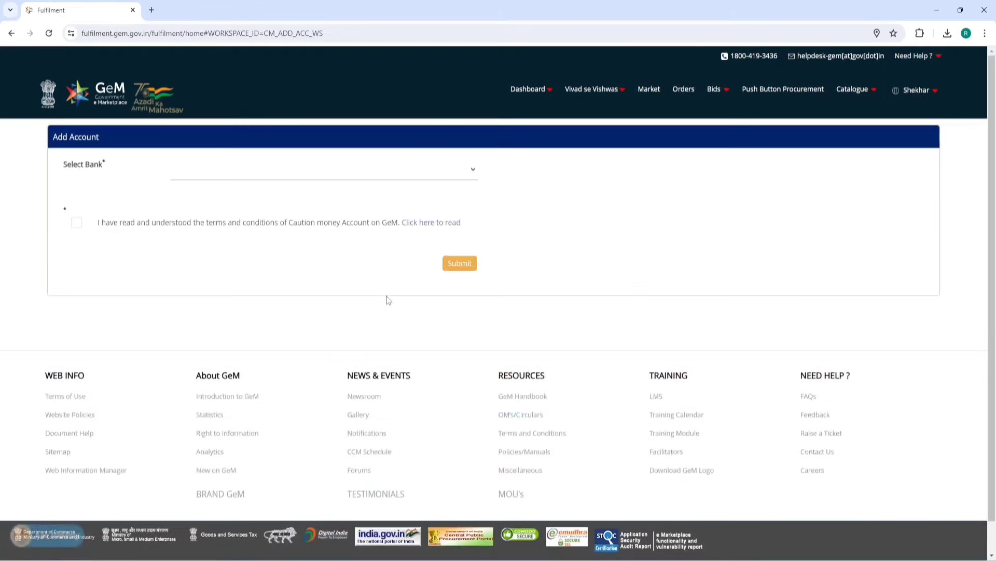
click(286, 179)
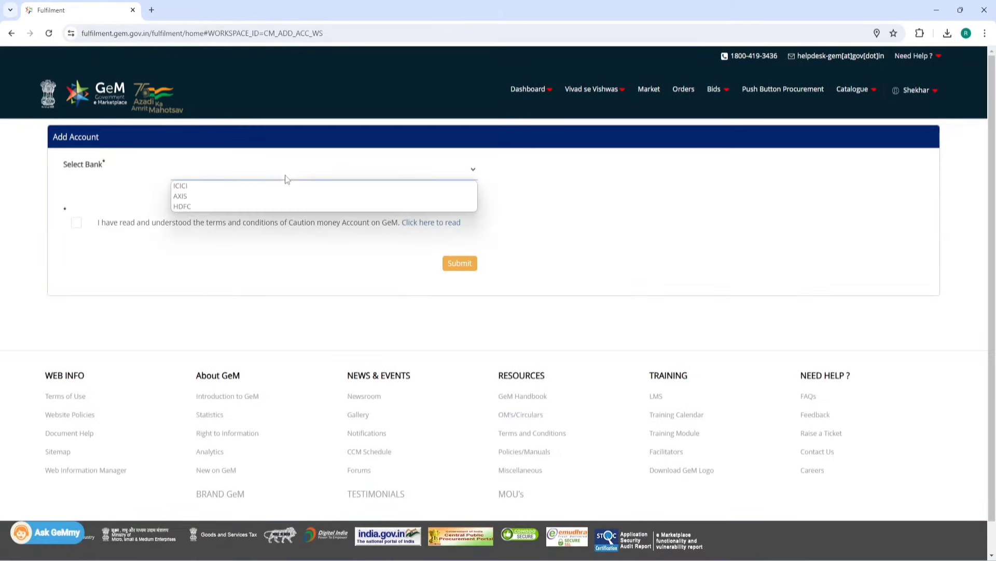